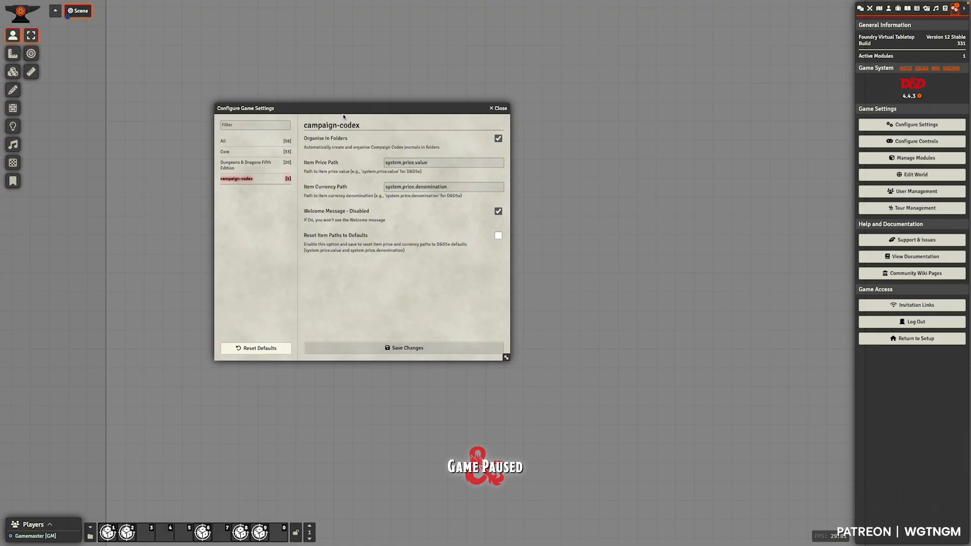
- Move the game settings window aside, open the Bead of Force item next to it and copy the item's UUID
{"action": "left_click_drag", "start_coordinate": [363, 112], "coordinate": [316, 123]}
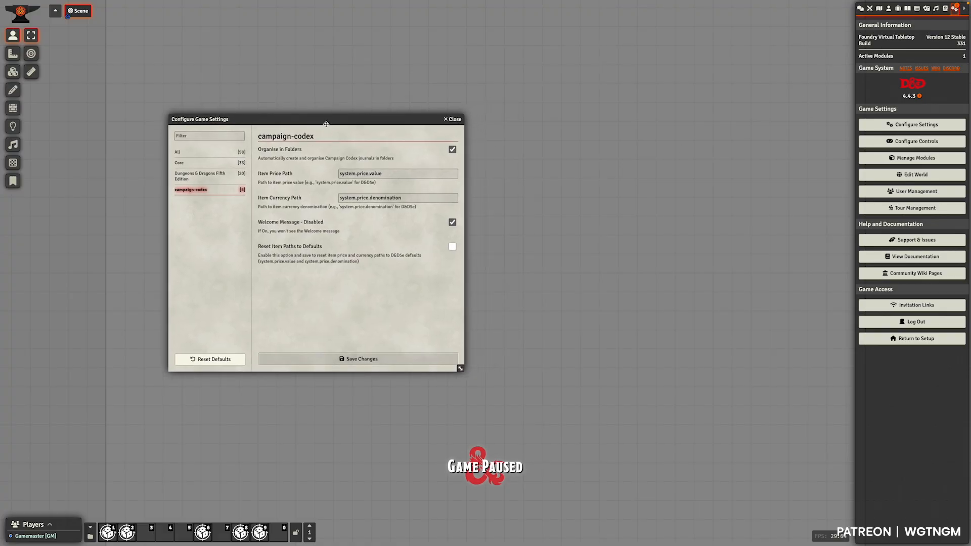
{"action": "left_click_drag", "start_coordinate": [323, 125], "coordinate": [298, 124]}
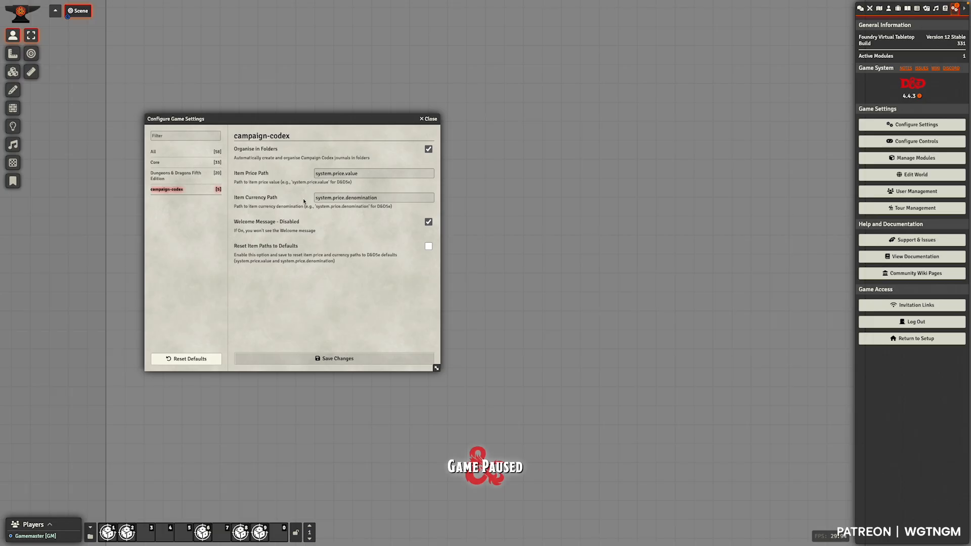
{"action": "left_click", "coordinate": [898, 9]}
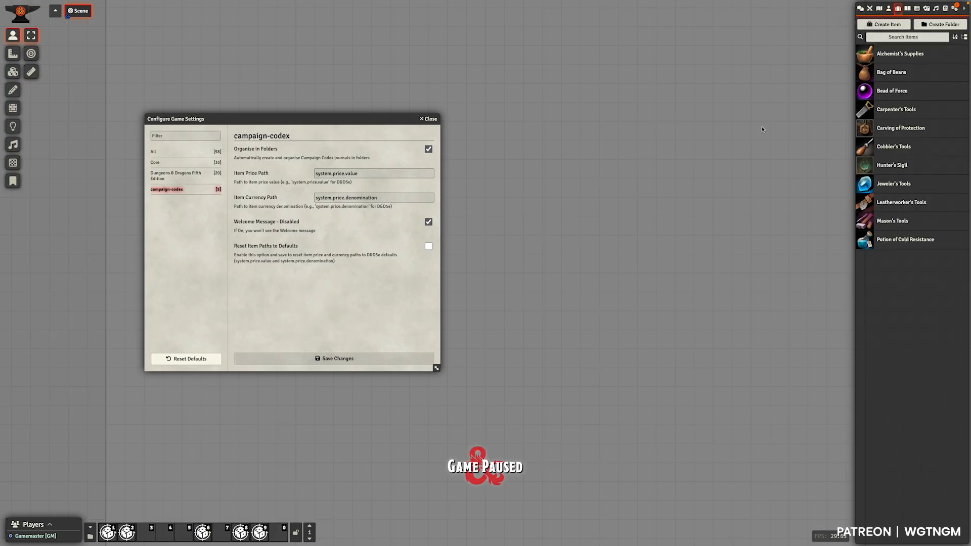
{"action": "left_click", "coordinate": [891, 93]}
{"action": "left_click_drag", "start_coordinate": [475, 160], "coordinate": [537, 121]}
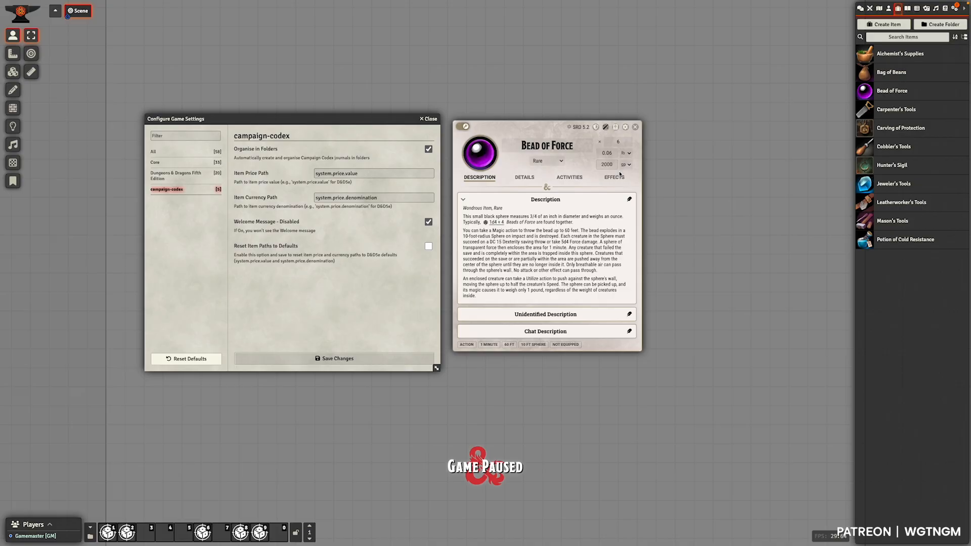
{"action": "left_click", "coordinate": [614, 127]}
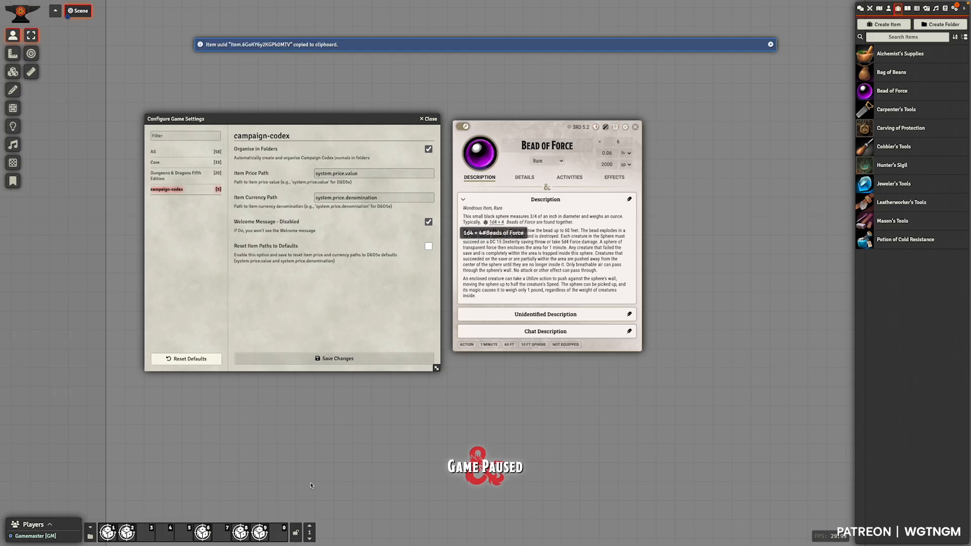
- Create a new macro in hotbar slot 0 and set its type to Script
{"action": "left_click", "coordinate": [281, 529]}
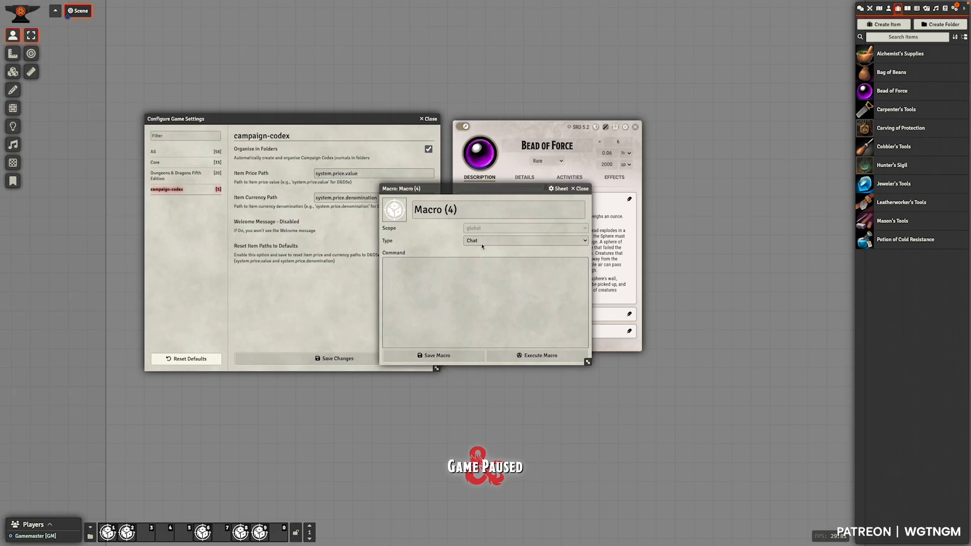
{"action": "left_click", "coordinate": [494, 242]}
{"action": "left_click", "coordinate": [494, 253]}
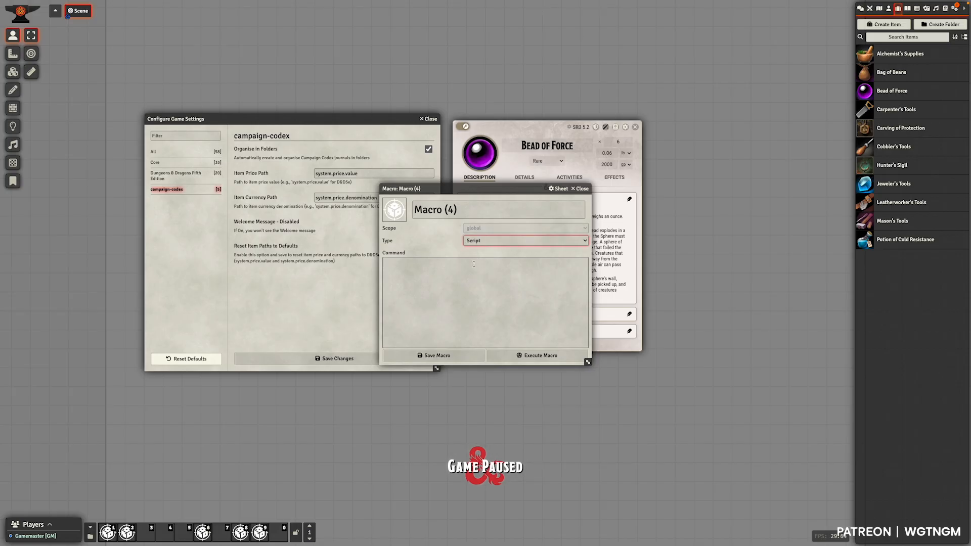
- Enter the macro command console.log(game.items.get("6GoKY6y2KGPk0MTV")) using the copied ID without its "Item." prefix, and execute it
{"action": "left_click", "coordinate": [471, 264]}
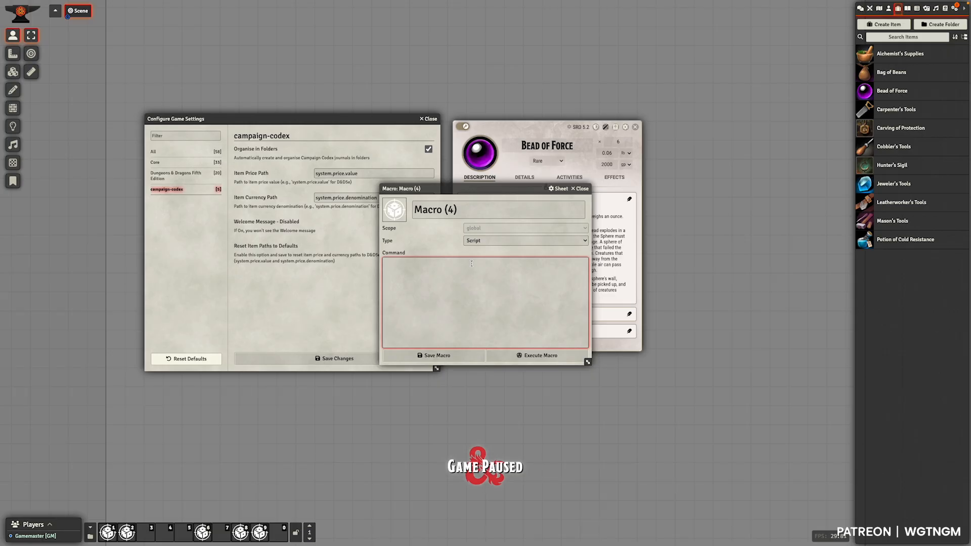
{"action": "type", "text": "console.le"}
{"action": "type", "text": "game.items.get"}
{"action": "type", "text": "("}
{"action": "type", "text": "\""}
{"action": "key", "text": "ctrl+v"}
{"action": "double_click", "coordinate": [478, 262]}
{"action": "key", "text": "BackSpace"}
{"action": "key", "text": "Delete"}
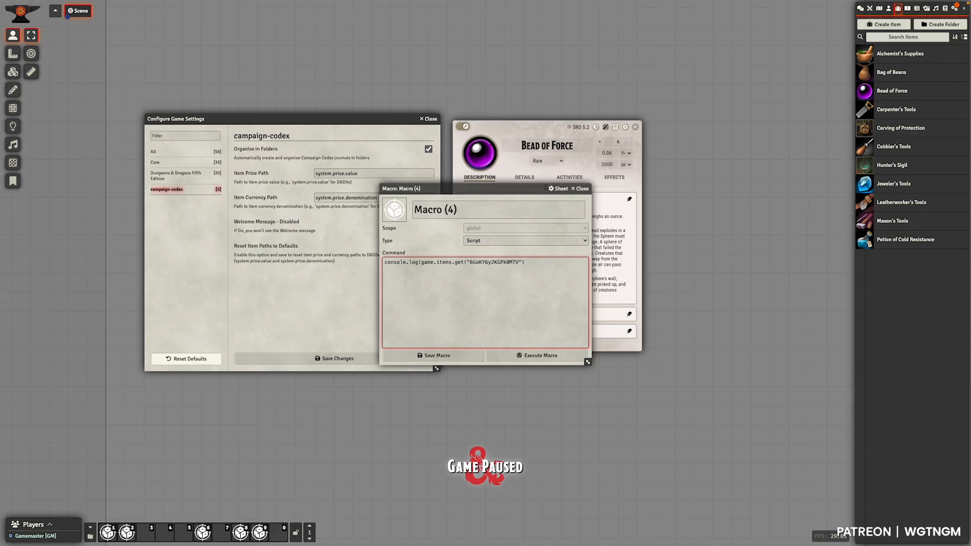
{"action": "left_click", "coordinate": [550, 357]}
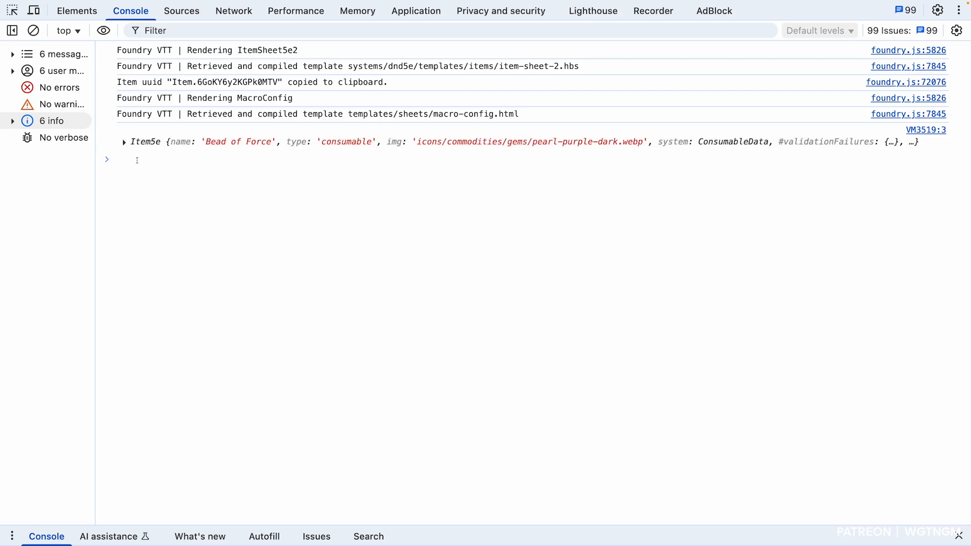
- Evaluate game.items.get("6GoKY6y2KGPk0MTV").system in the browser's developer console
{"action": "type", "text": "gam"}
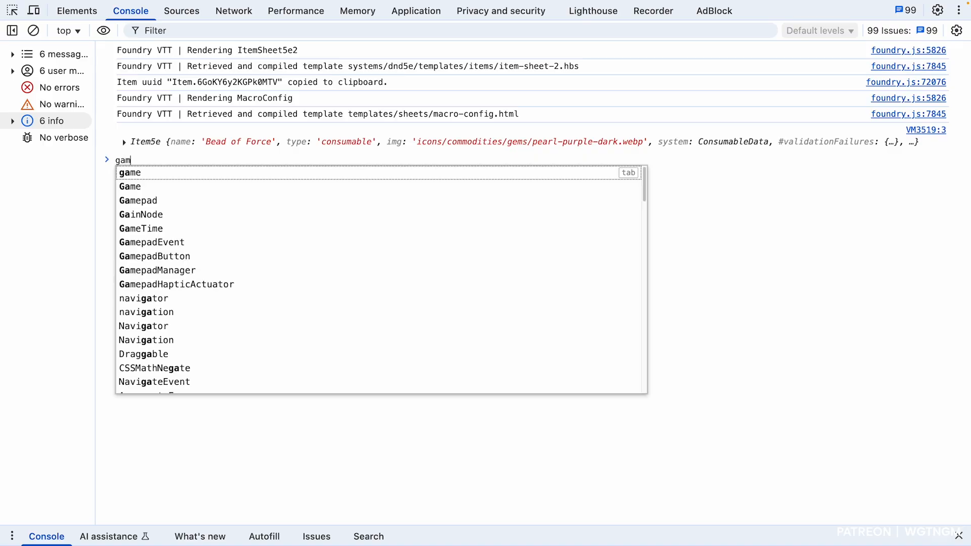
{"action": "type", "text": "e.items."}
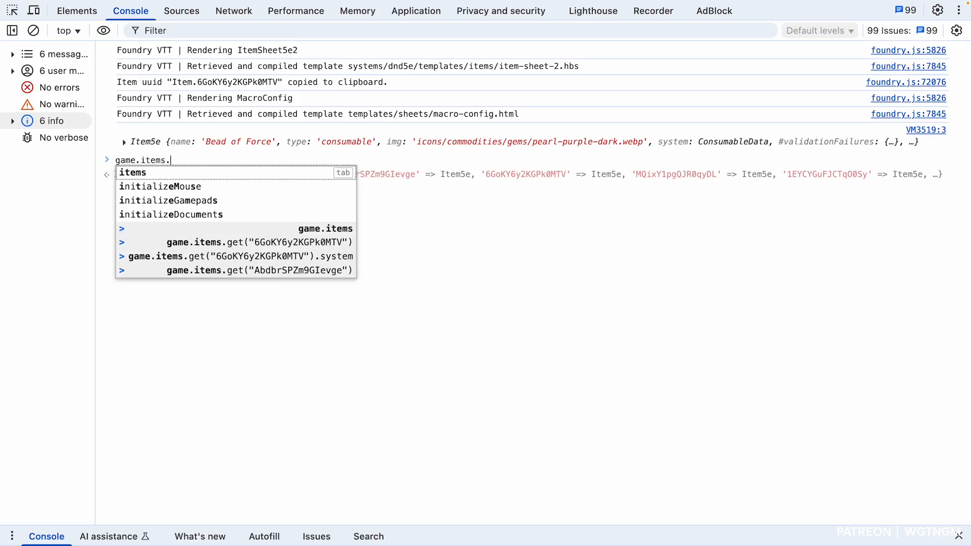
{"action": "type", "text": "get("}
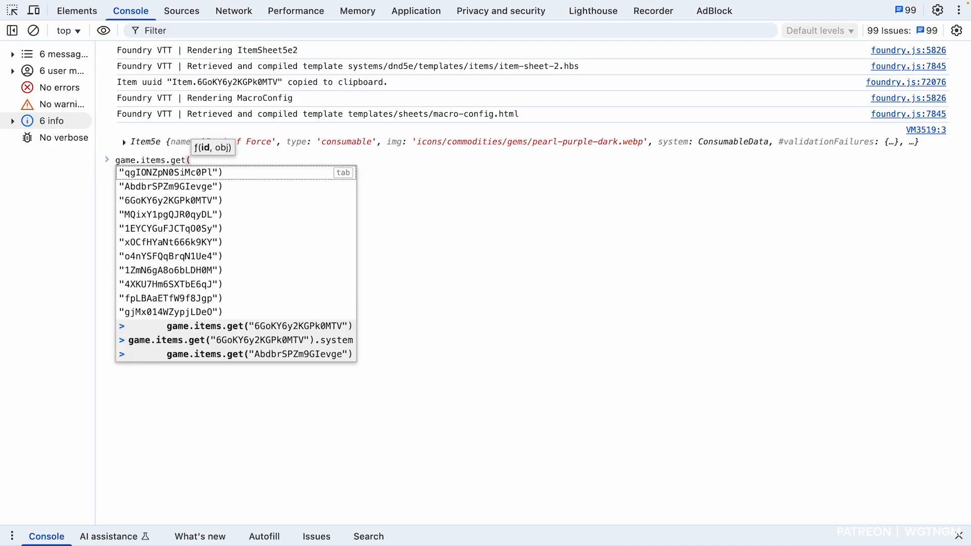
{"action": "type", "text": "\""}
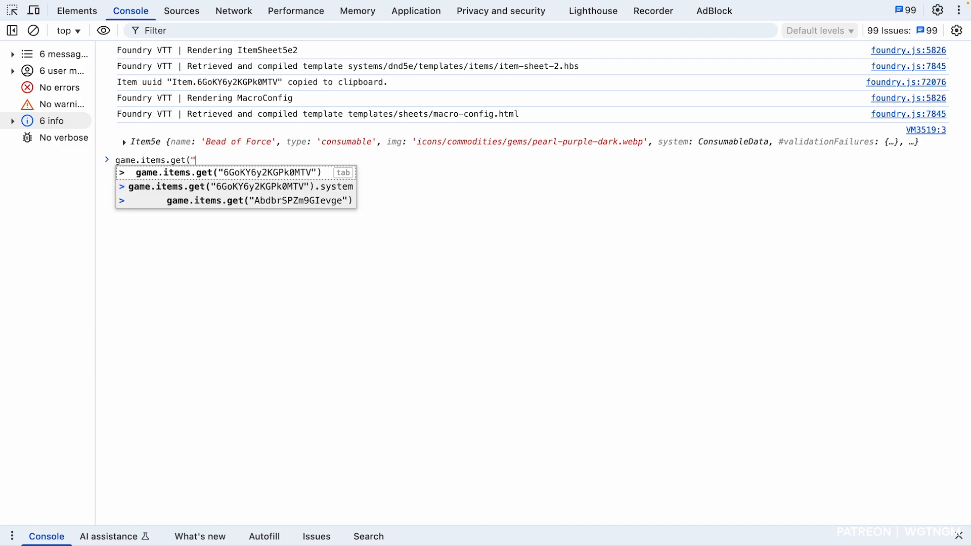
{"action": "key", "text": "super+v"}
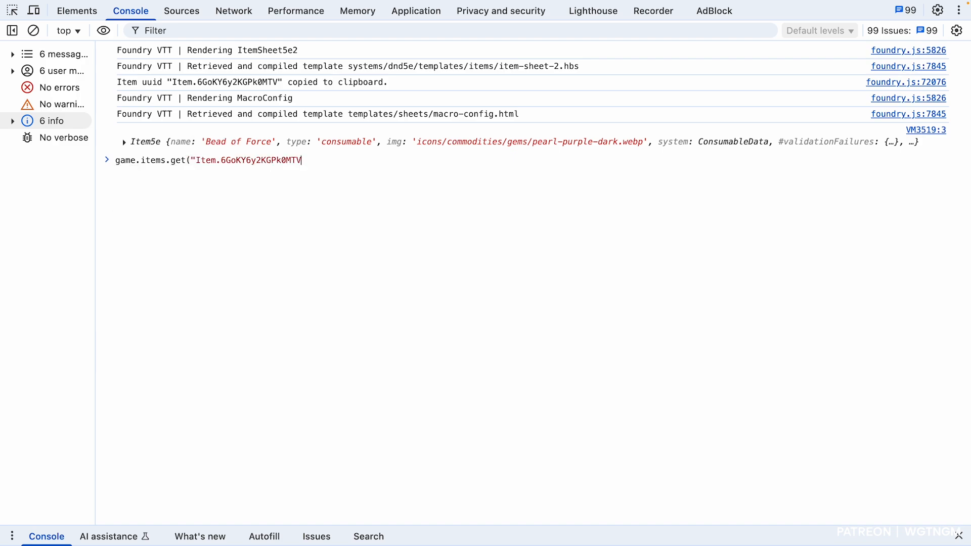
{"action": "double_click", "coordinate": [199, 161]}
{"action": "key", "text": "BackSpace"}
{"action": "key", "text": "Delete"}
{"action": "type", "text": "\""}
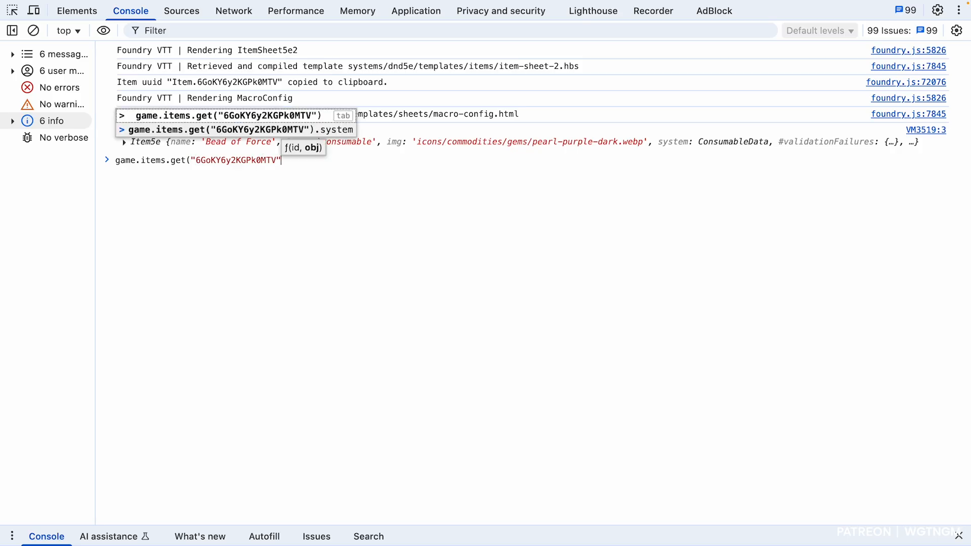
{"action": "type", "text": ")"}
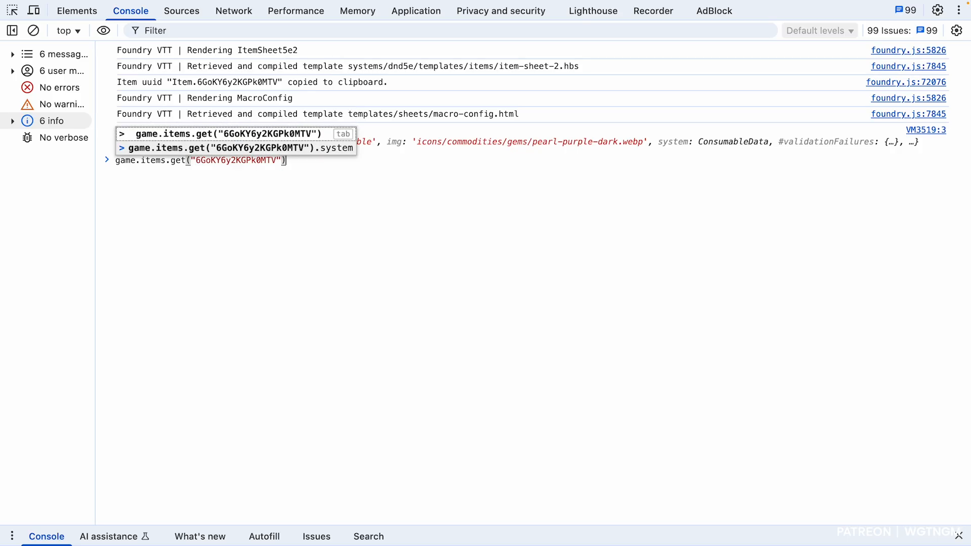
{"action": "type", "text": "."}
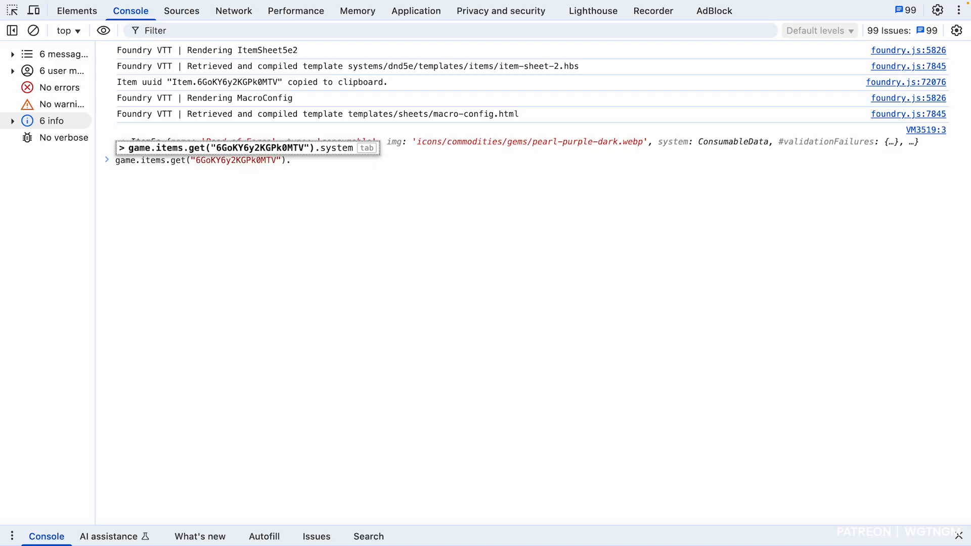
{"action": "type", "text": "syste"}
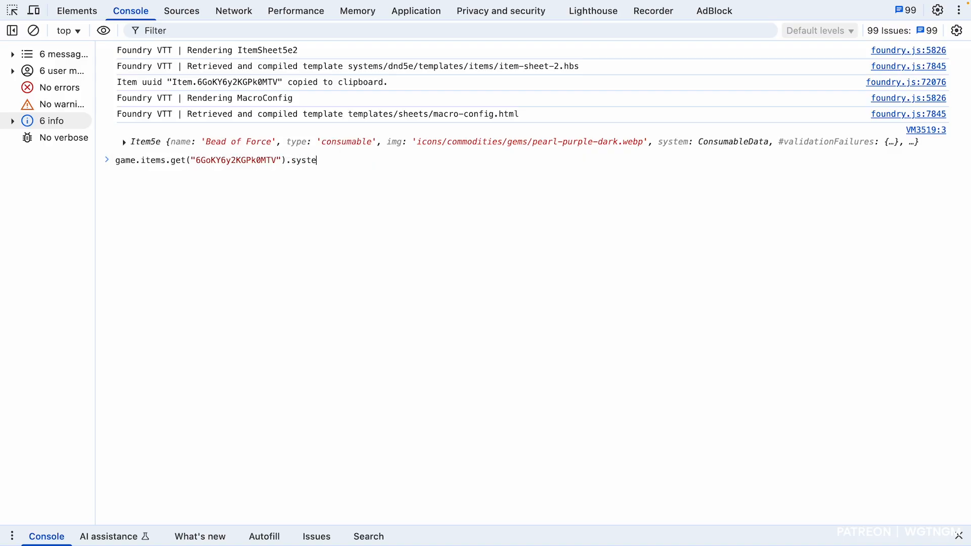
{"action": "type", "text": "m"}
{"action": "key", "text": "Return"}
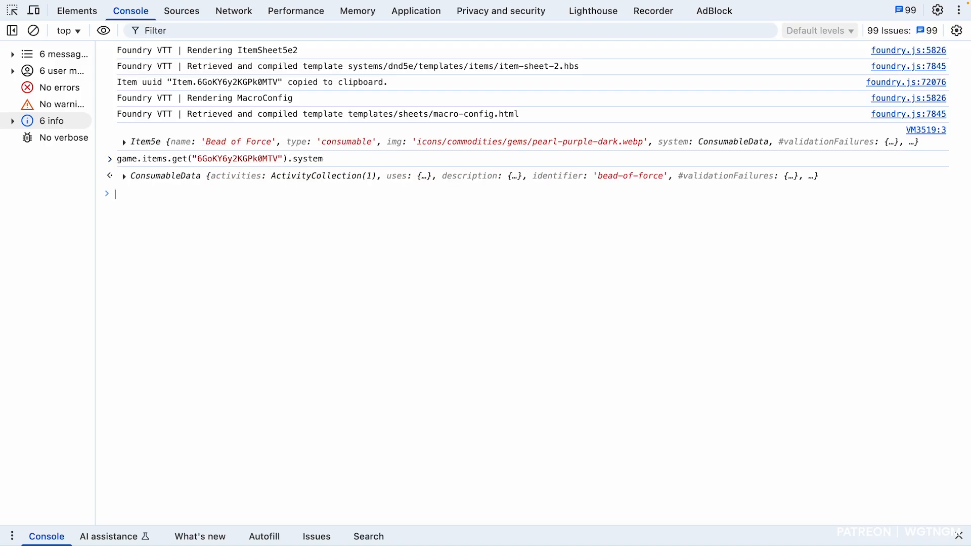
- Compare the contents of the logged Item5e object with the ConsumableData returned by the system query
{"action": "left_click", "coordinate": [124, 142]}
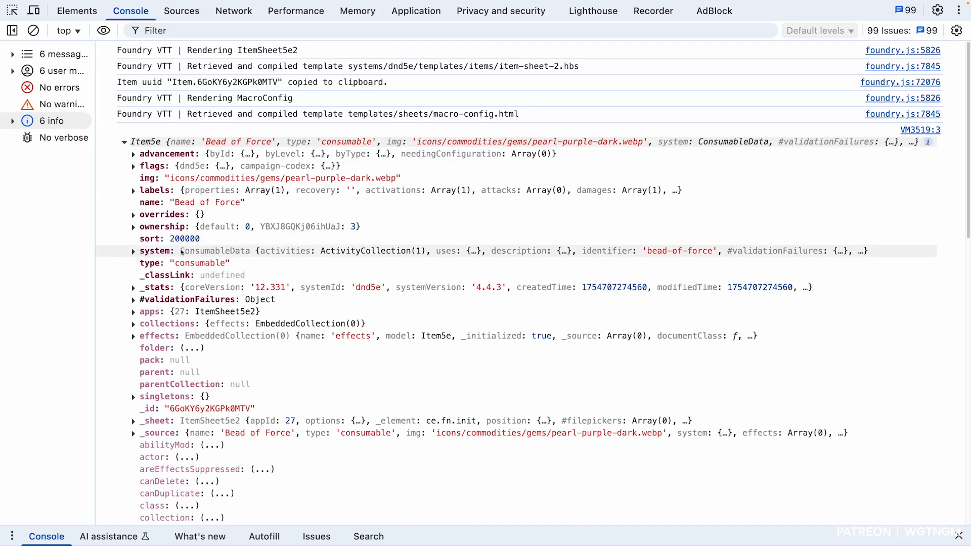
{"action": "left_click", "coordinate": [125, 143]}
{"action": "left_click", "coordinate": [124, 176]}
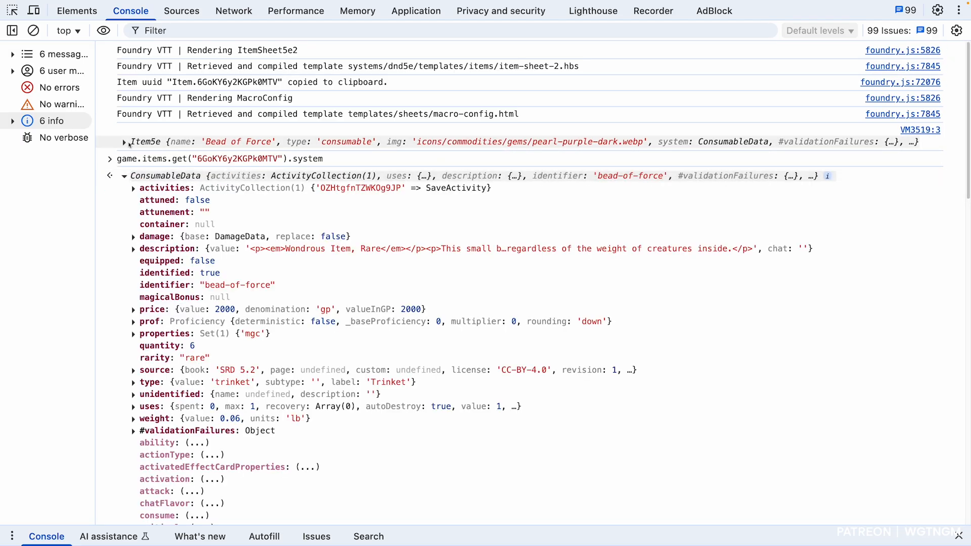
{"action": "left_click", "coordinate": [124, 176]}
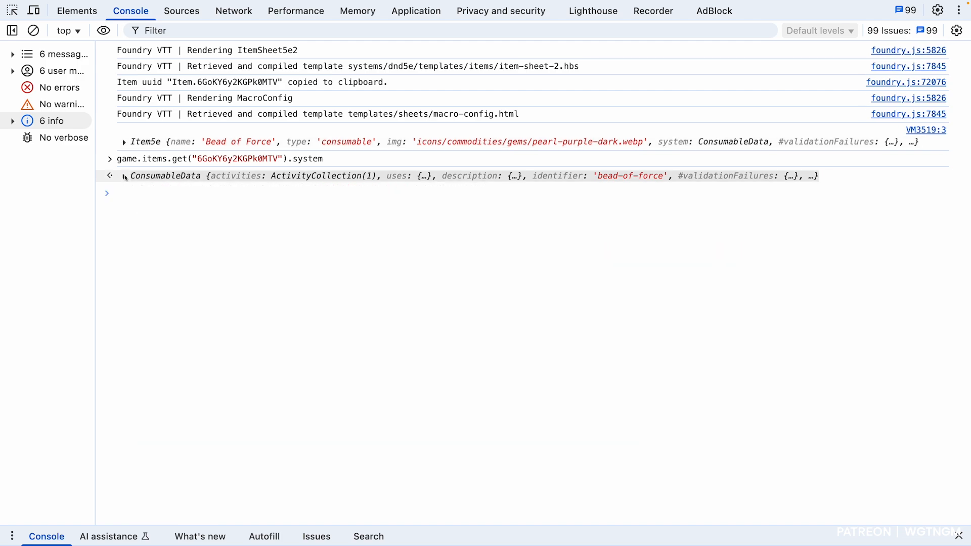
- Expand the logged Bead of Force object through its system data down to the price properties
{"action": "left_click", "coordinate": [124, 143]}
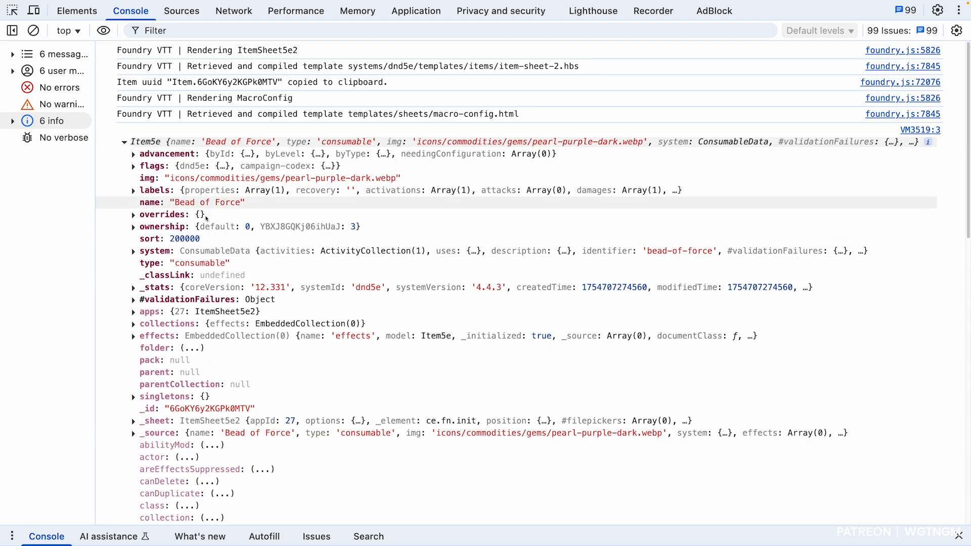
{"action": "left_click", "coordinate": [133, 252]}
{"action": "scroll", "coordinate": [157, 250], "scroll_direction": "down", "scroll_amount": 3}
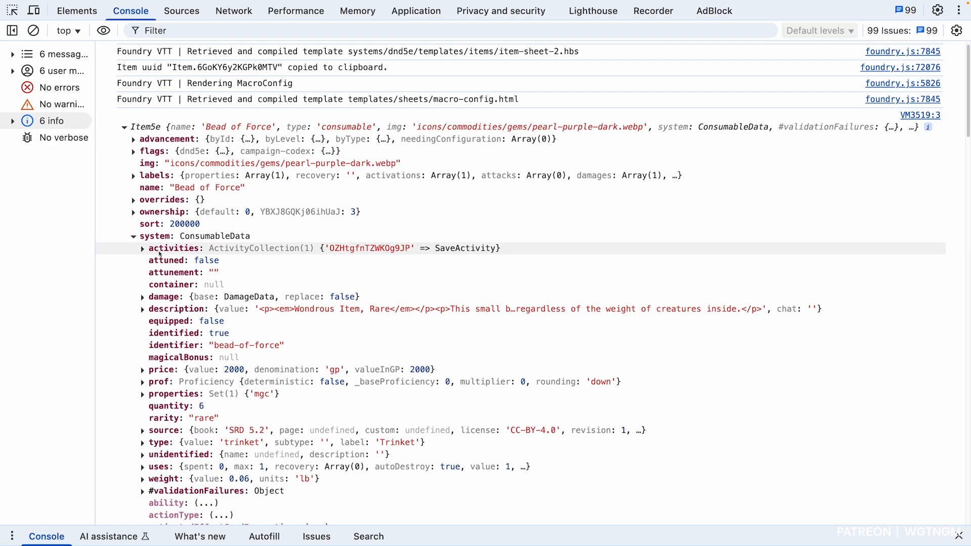
{"action": "scroll", "coordinate": [169, 258], "scroll_direction": "down", "scroll_amount": 2}
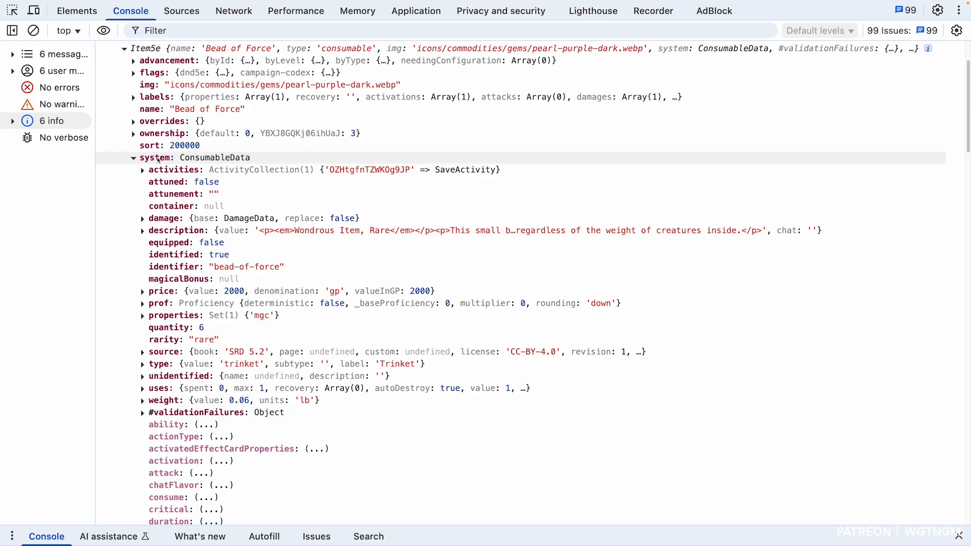
{"action": "left_click", "coordinate": [144, 293]}
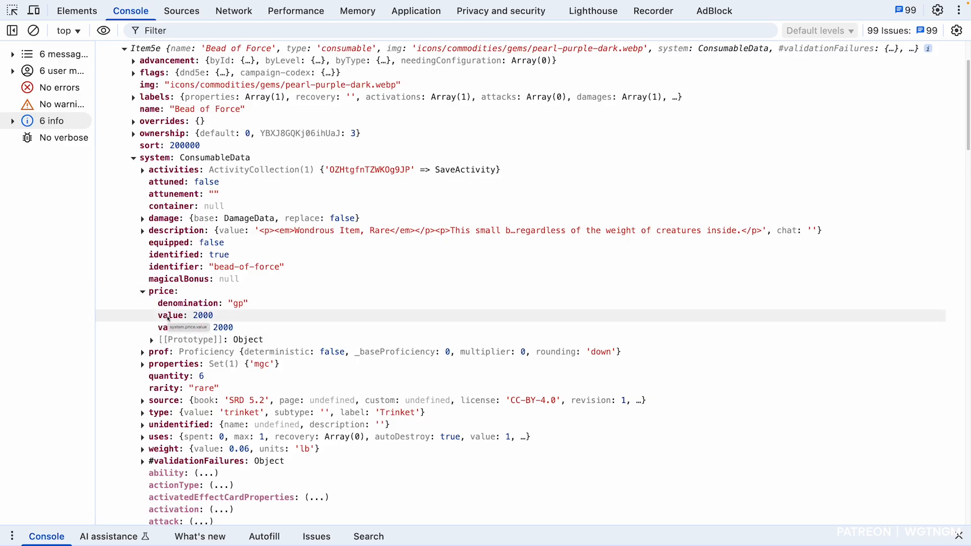
- Copy the property path of the price's value and replace the campaign-codex Item Price Path with it, system.price.value
{"action": "right_click", "coordinate": [168, 318]}
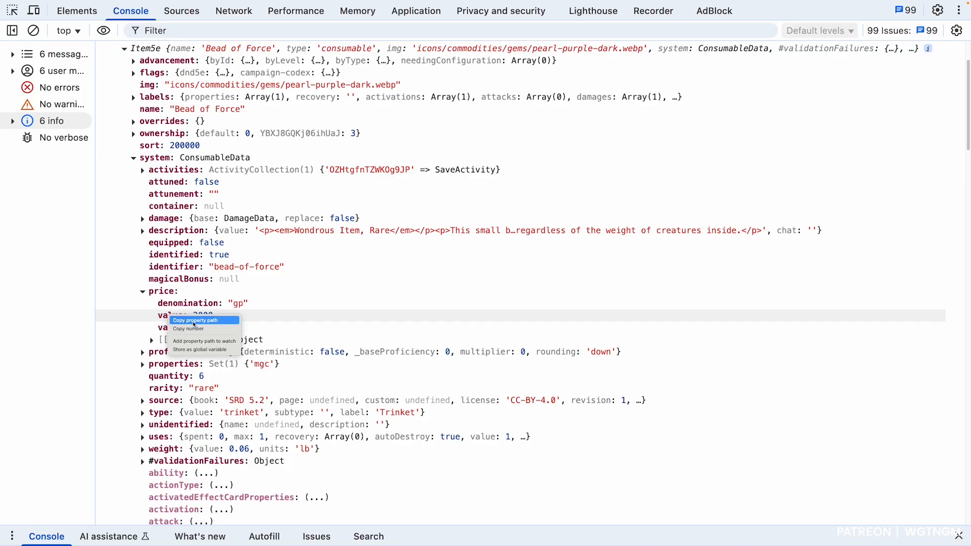
{"action": "left_click", "coordinate": [194, 323]}
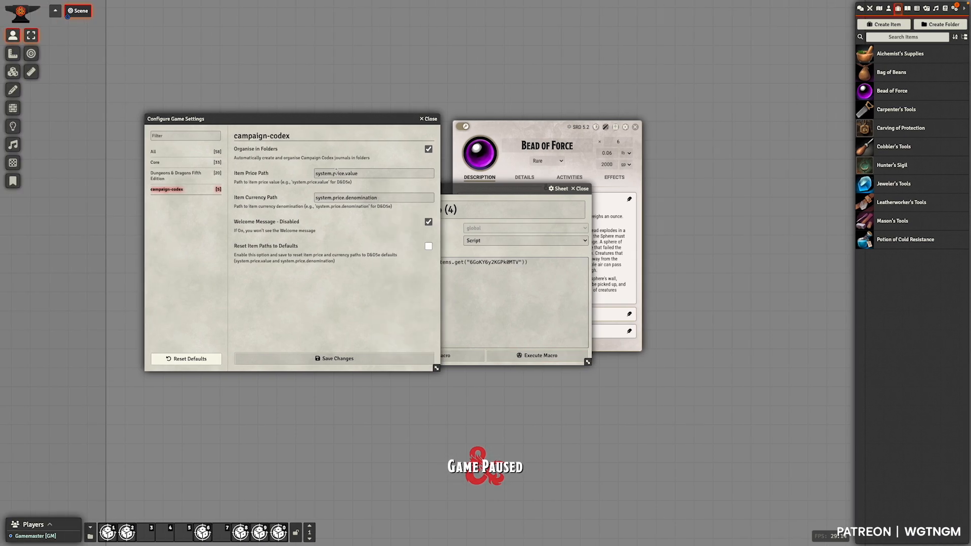
{"action": "left_click", "coordinate": [354, 173]}
{"action": "key", "text": "ctrl+a"}
{"action": "key", "text": "ctrl+c"}
{"action": "key", "text": "BackSpace"}
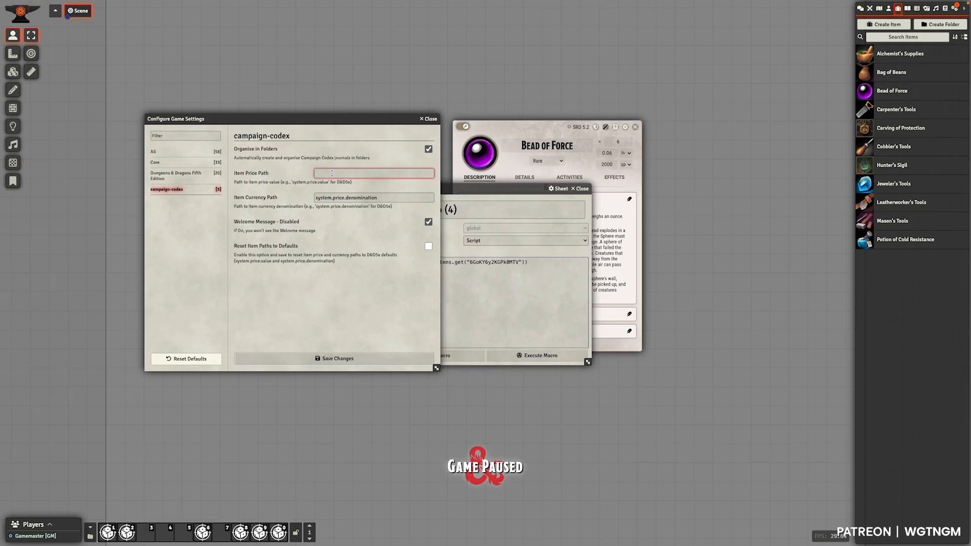
{"action": "key", "text": "ctrl+v"}
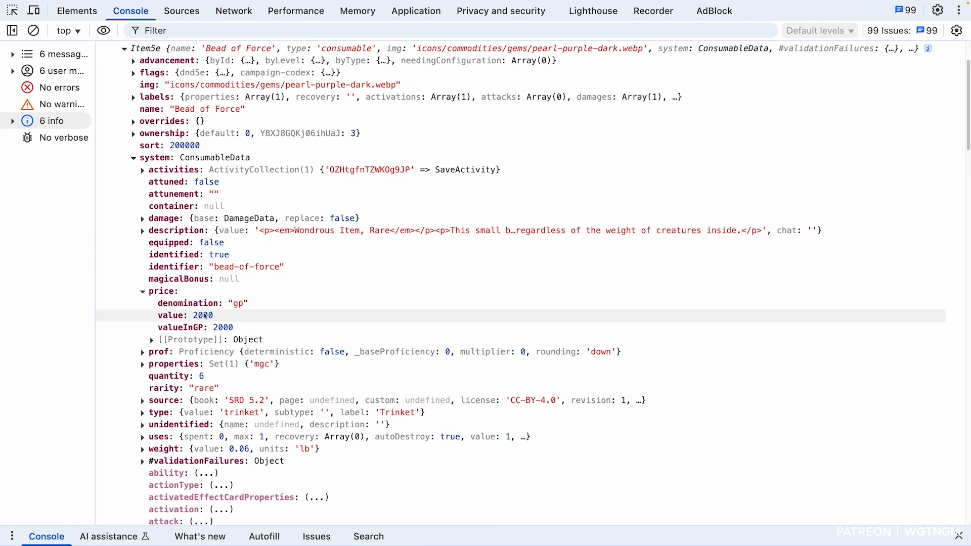
- Copy the property path of the price's denomination and replace the Item Currency Path with it, system.price.denomination
{"action": "right_click", "coordinate": [170, 305]}
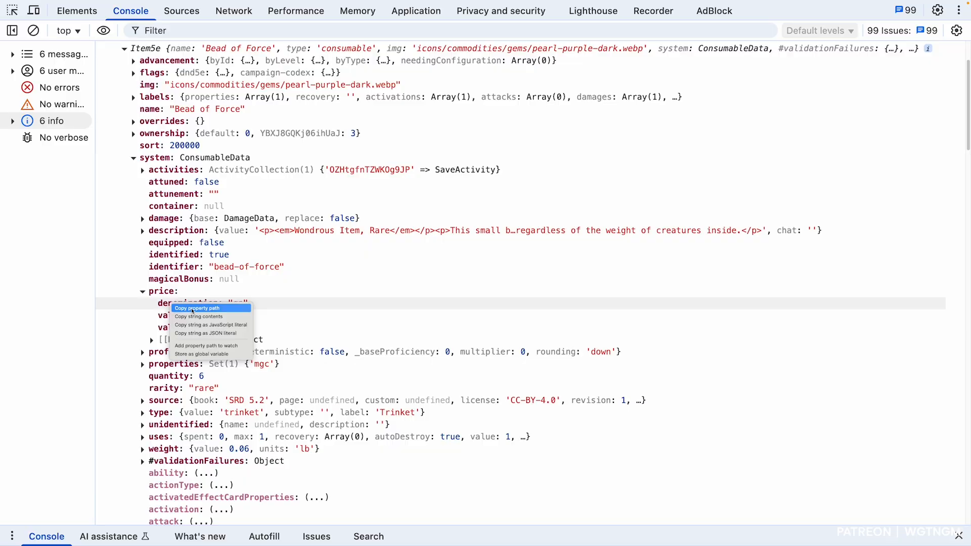
{"action": "left_click", "coordinate": [186, 308]}
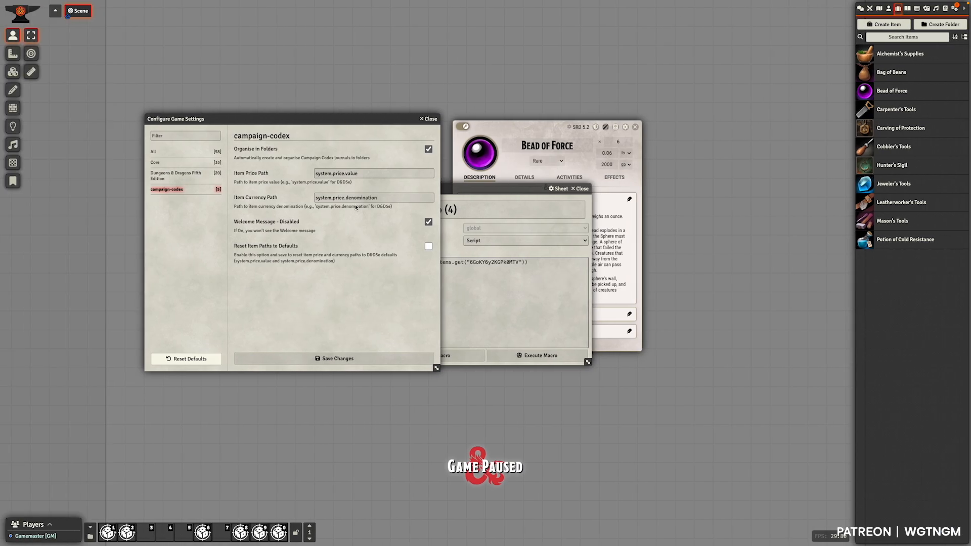
{"action": "left_click_drag", "start_coordinate": [315, 198], "coordinate": [383, 198]}
{"action": "key", "text": "BackSpace"}
{"action": "key", "text": "ctrl+v"}
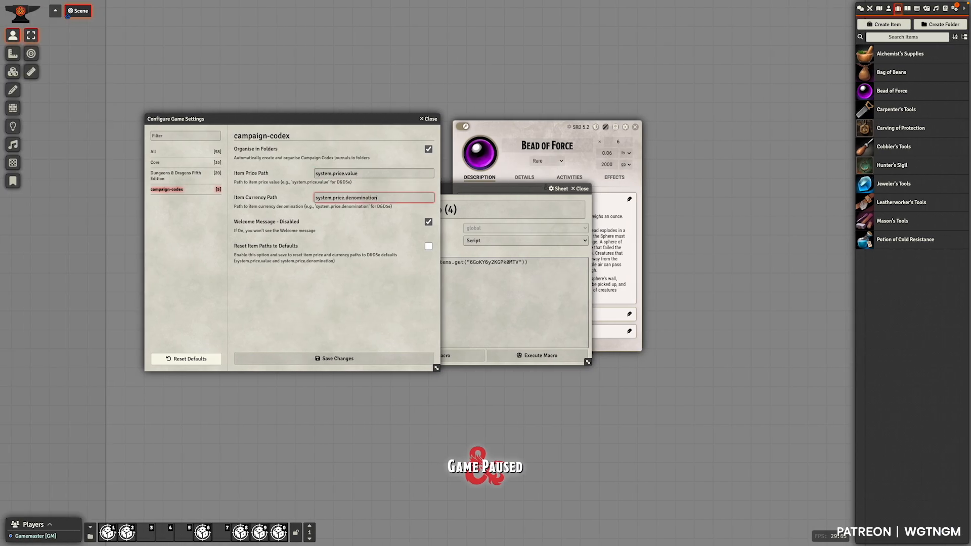
{"action": "left_click", "coordinate": [360, 317]}
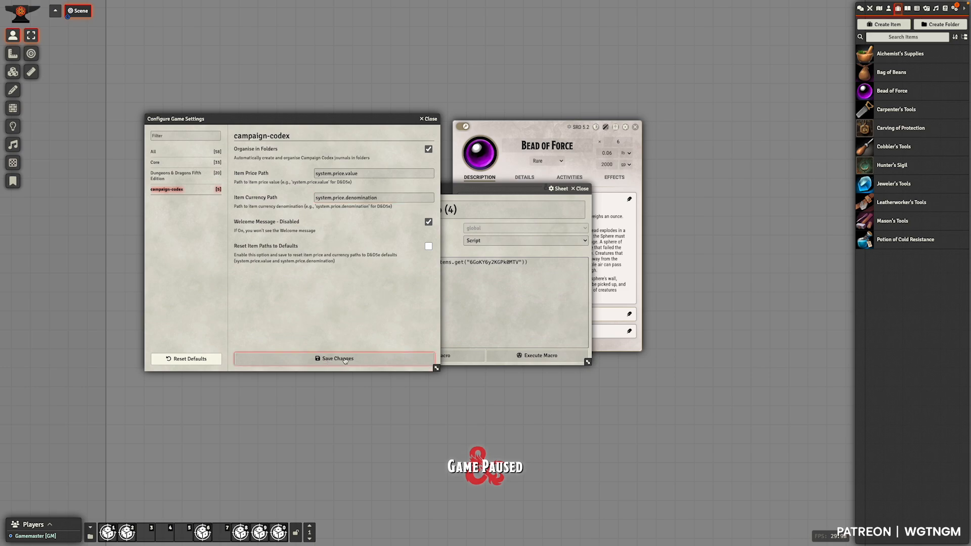
- Save the campaign-codex settings, then reload the world with the macro window closed
{"action": "left_click", "coordinate": [344, 359]}
{"action": "left_click", "coordinate": [581, 188]}
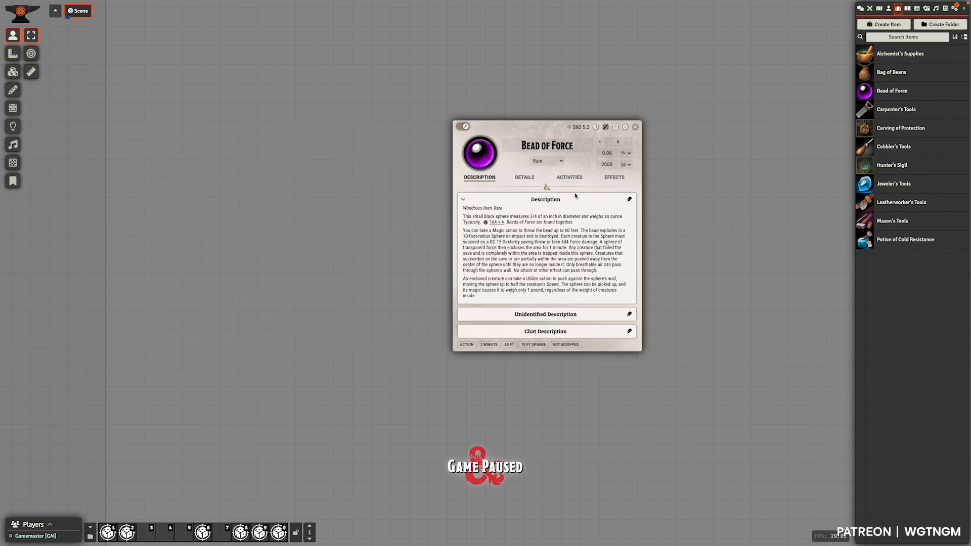
{"action": "key", "text": "super+r"}
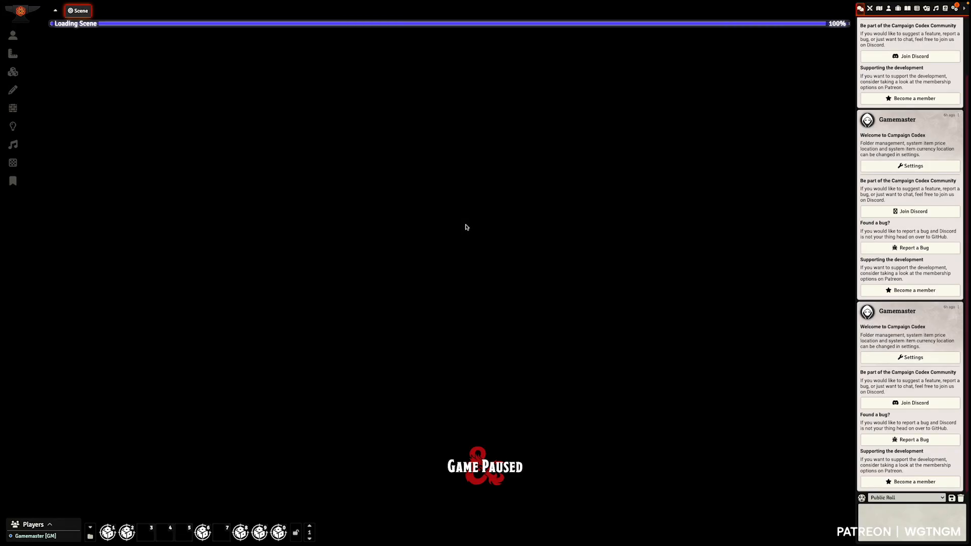